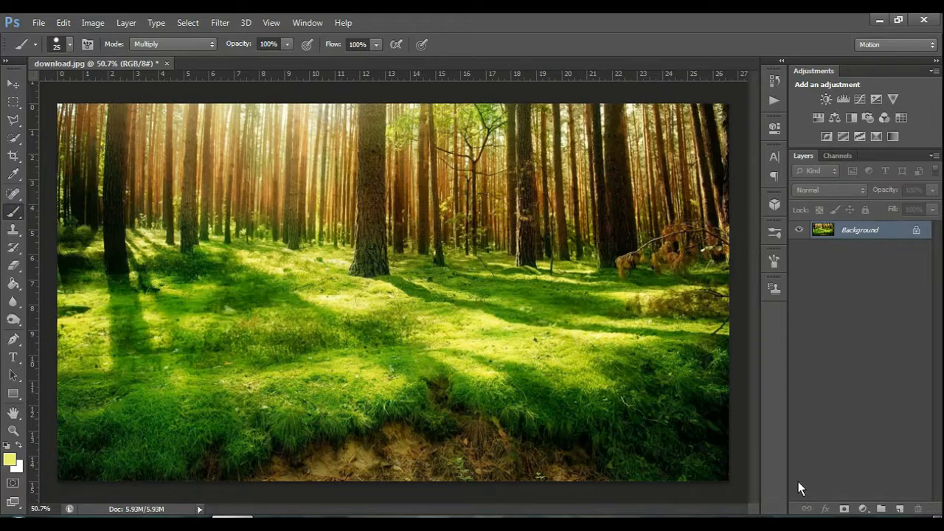
Create a new empty layer above the Background layer and activate the Brush tool.
left_click(14, 174)
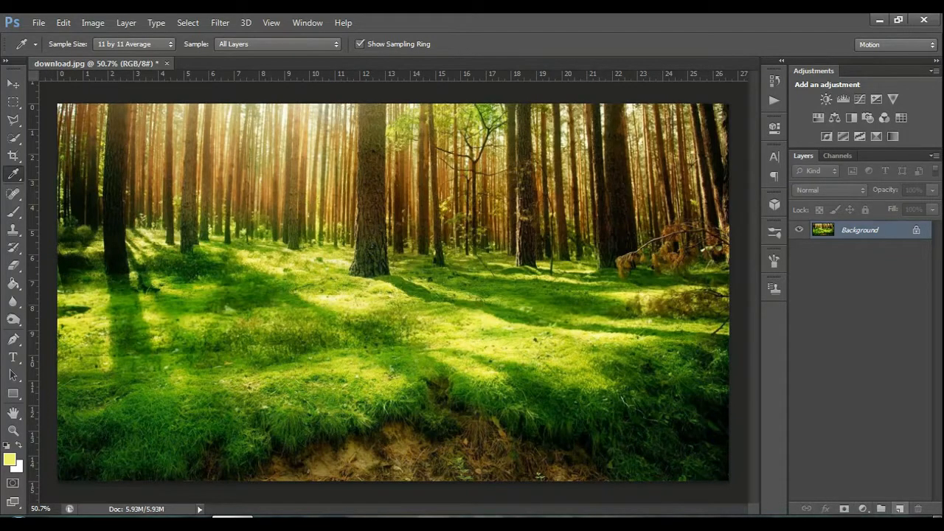
left_click(899, 510)
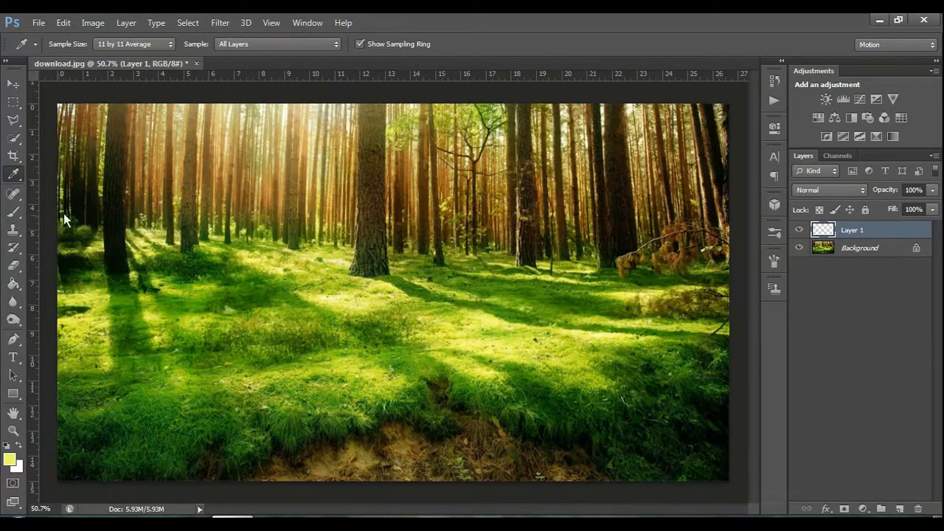
left_click(13, 212)
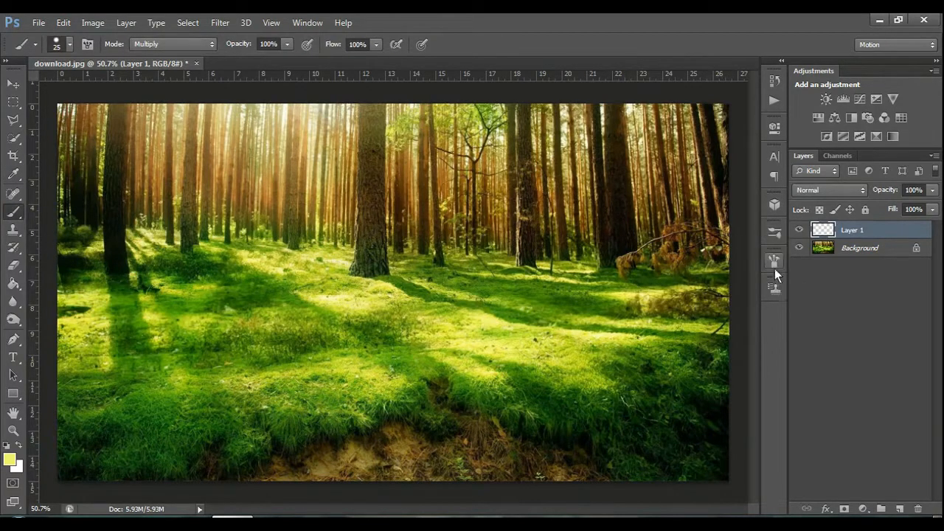
Review the brush's Shape Dynamics, Scattering and Texture settings.
left_click(312, 23)
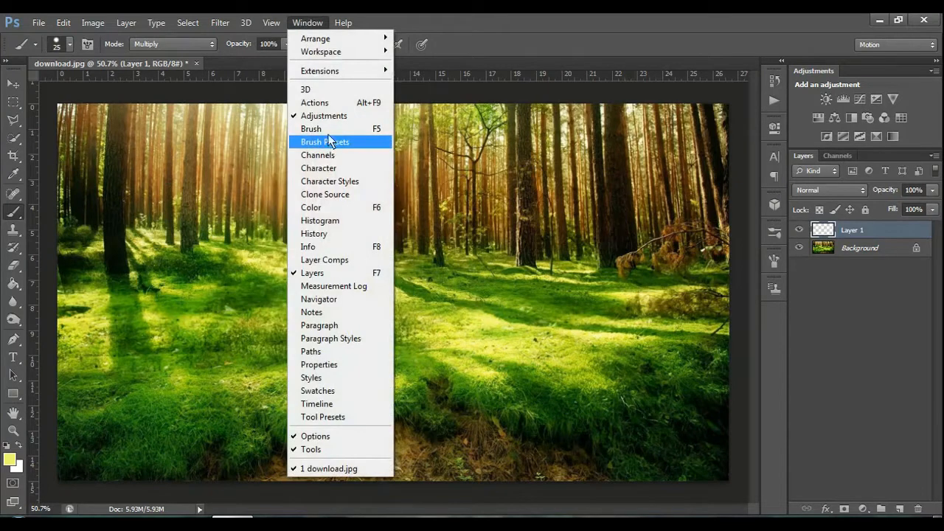
left_click(496, 26)
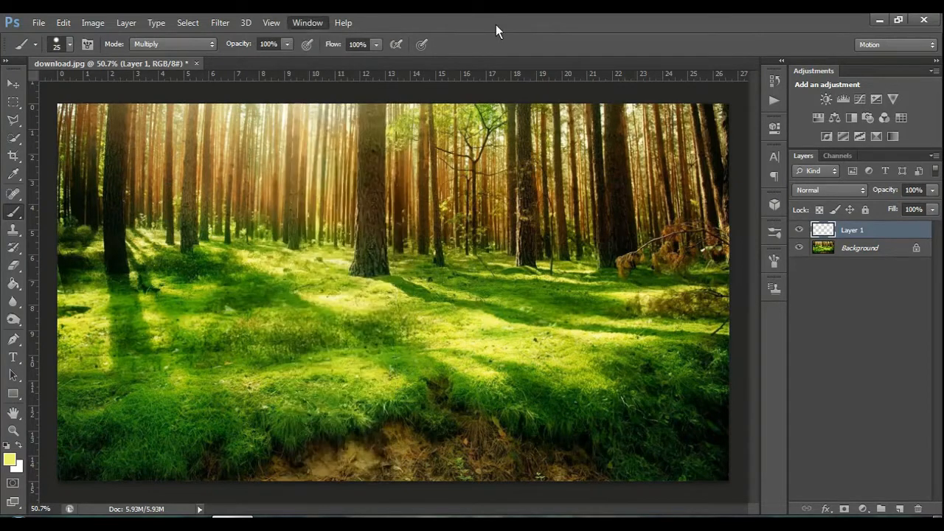
left_click(773, 259)
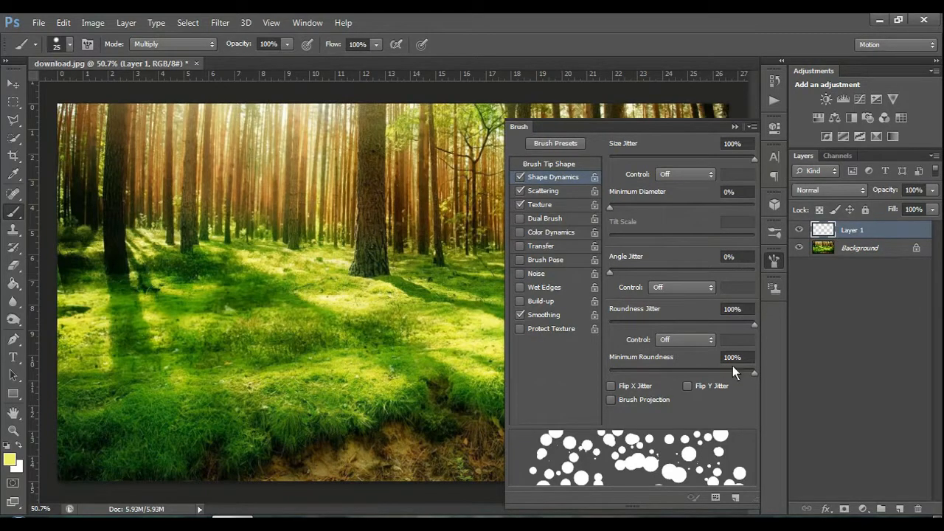
left_click(547, 189)
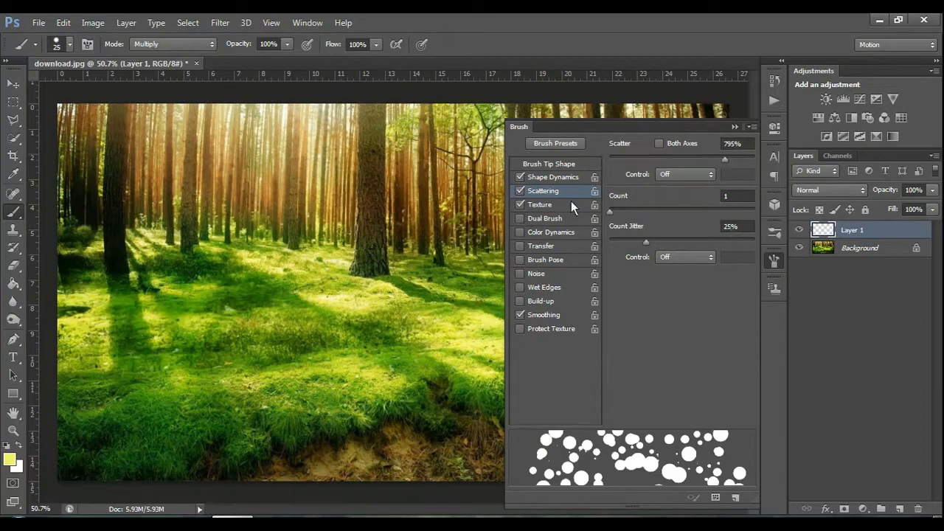
left_click(540, 206)
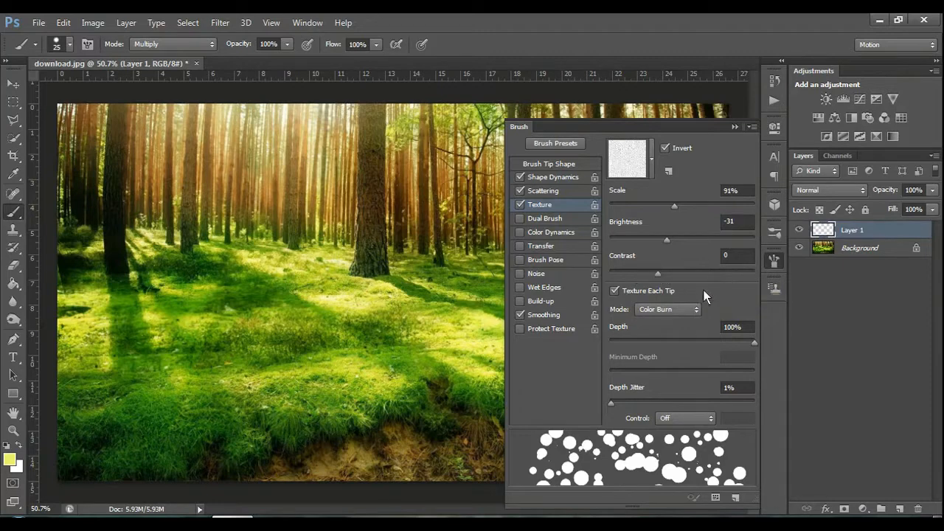
left_click(735, 127)
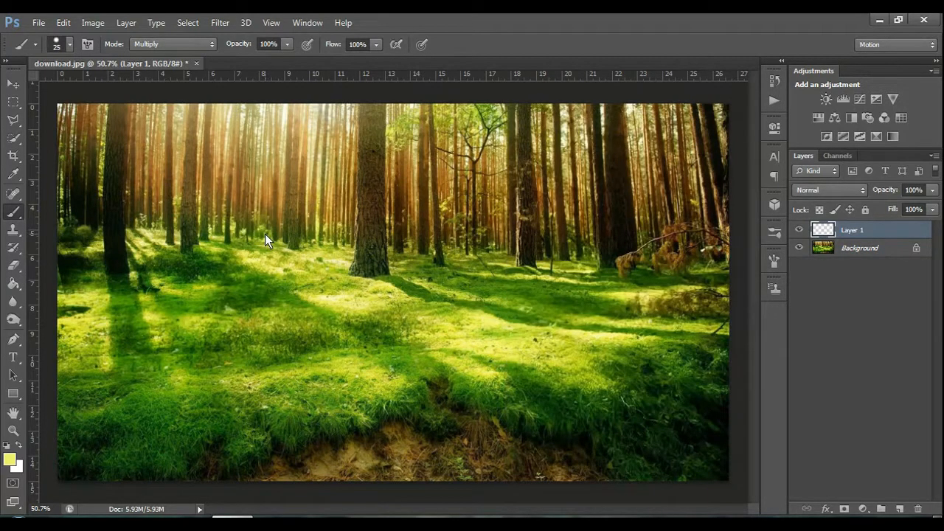
Try scattering large yellow dots over the trees with a 150 px brush, and undo the stroke.
key("bracketright")
key("bracketright")
key("bracketright")
key("bracketright")
key("bracketright")
key("bracketright")
left_click_drag(200, 157, 233, 194)
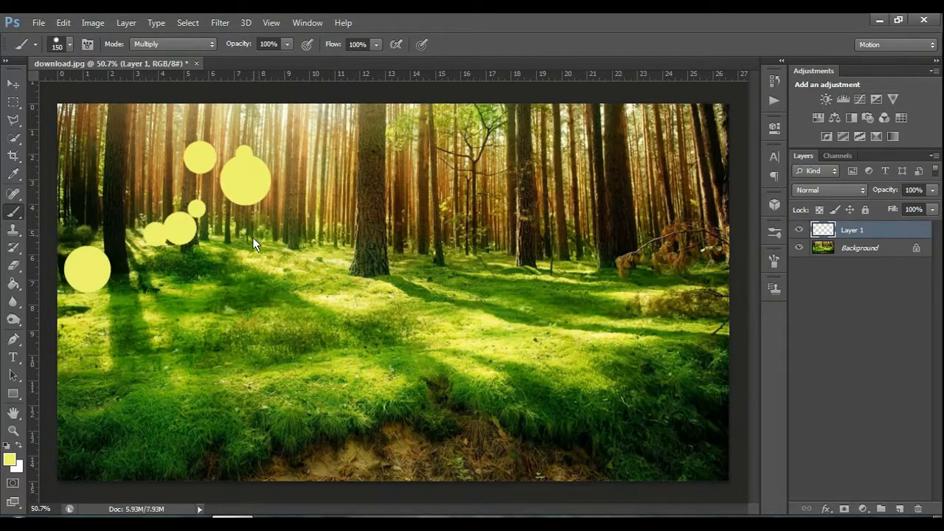
key("ctrl+z")
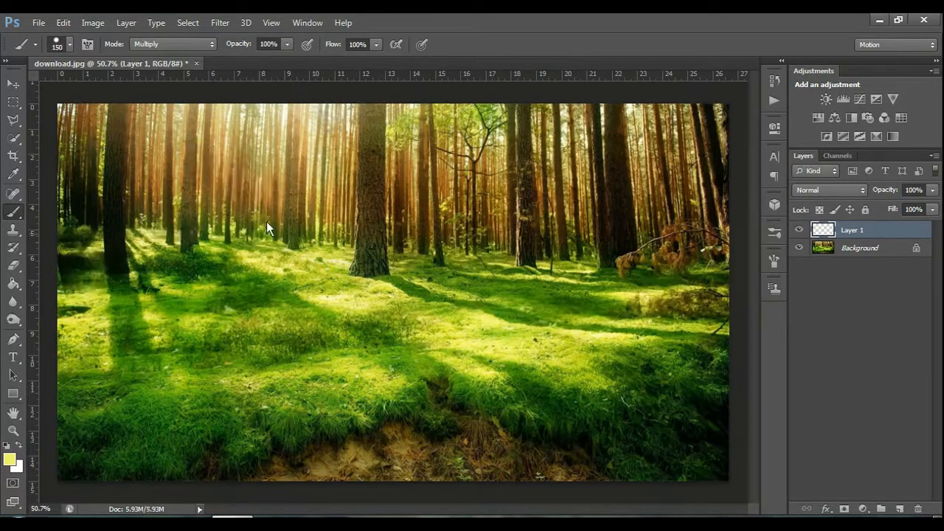
Try scattering yellow dots between the trees with a 40 px brush, and undo the dabs.
key("bracketleft")
key("bracketleft")
key("bracketleft")
key("bracketleft")
key("bracketleft")
key("bracketleft")
key("bracketleft")
left_click(246, 163)
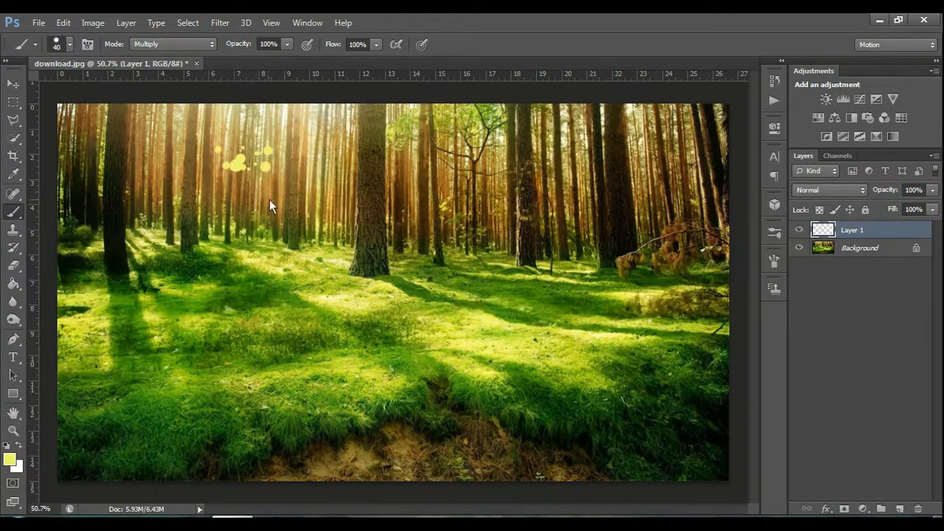
key("ctrl+z")
left_click(258, 147)
left_click(265, 196)
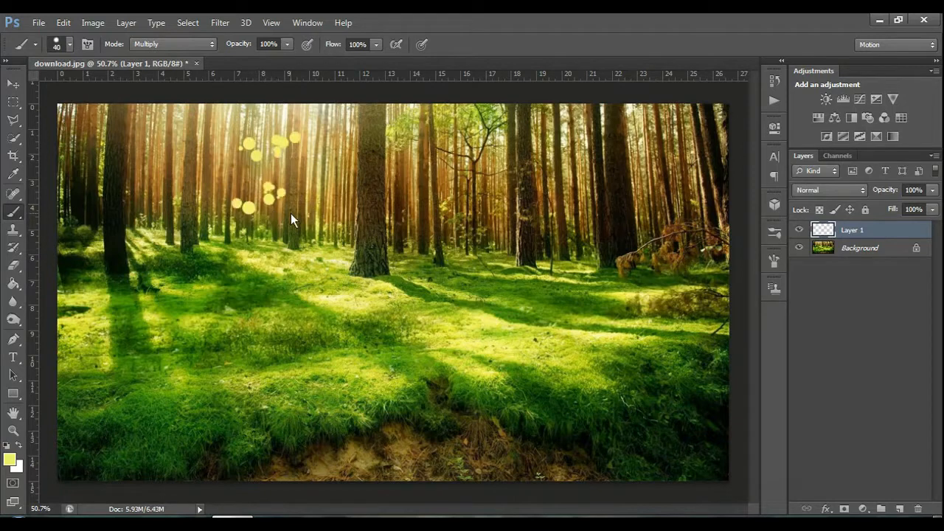
key("ctrl+alt+z")
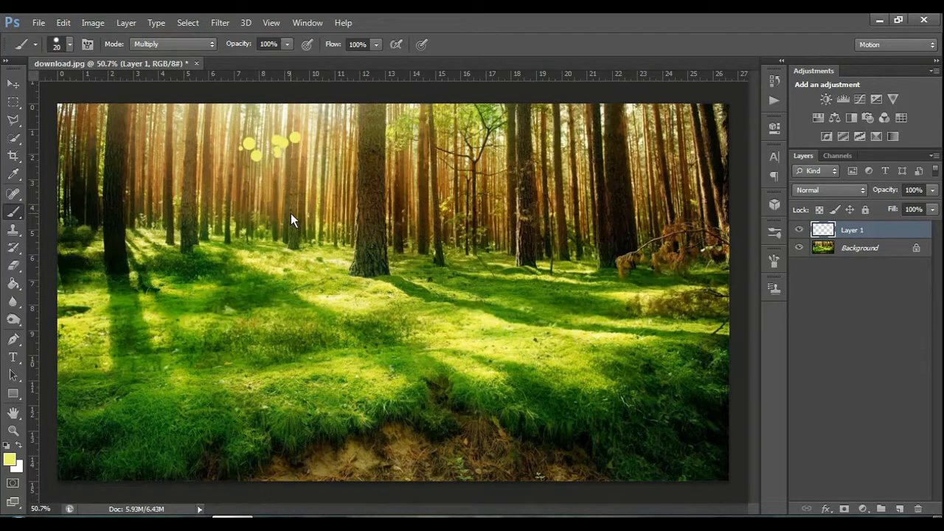
key("ctrl+alt+z")
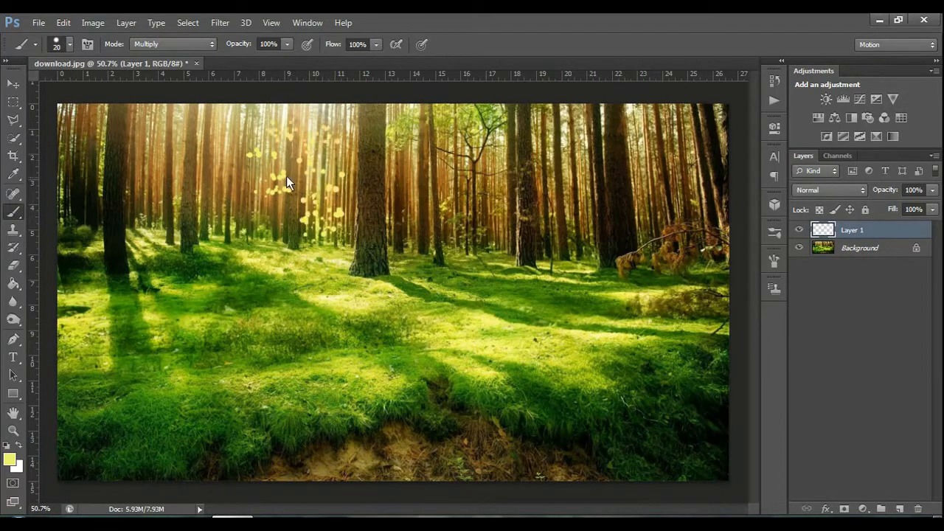
Scatter small yellow dots among the trees on both sides of the central trunk with the brush at 20 to 25 px.
left_click(398, 177)
left_click(401, 228)
left_click_drag(412, 155, 427, 172)
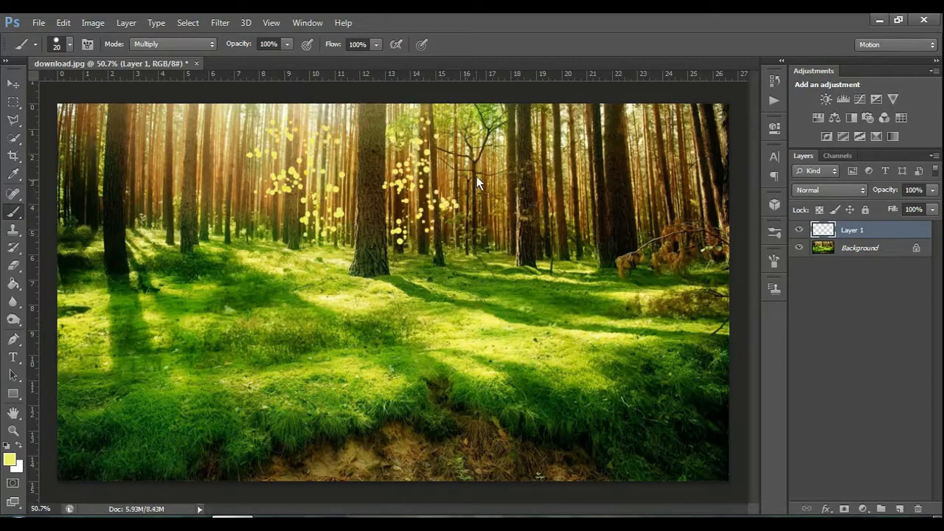
left_click(452, 169)
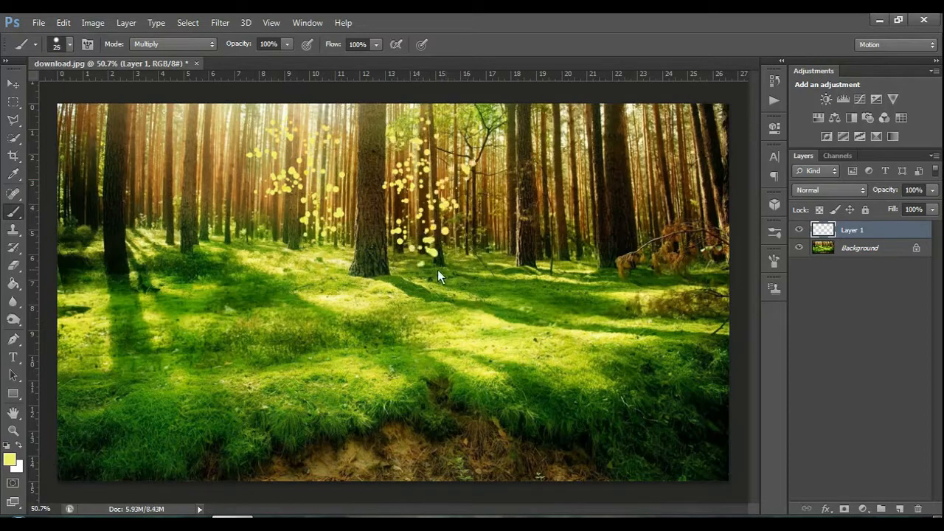
left_click_drag(285, 220, 272, 230)
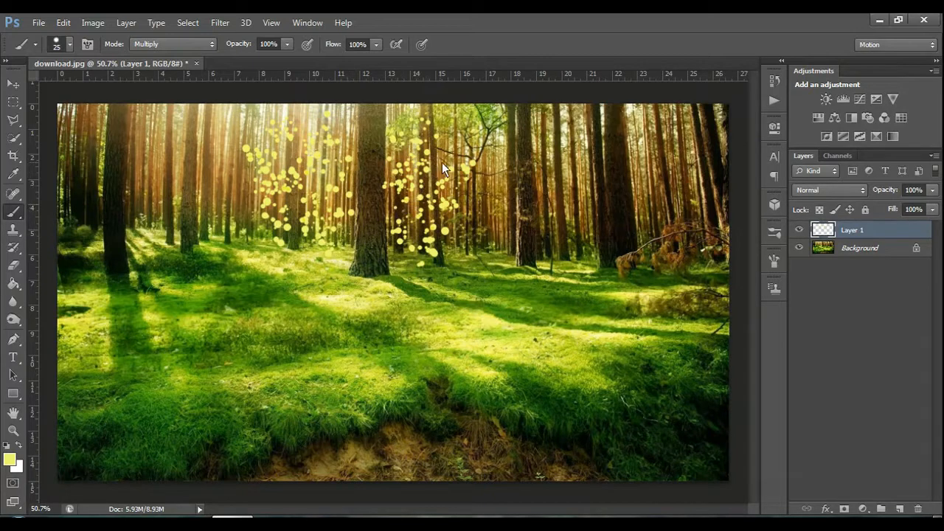
left_click_drag(505, 205, 529, 242)
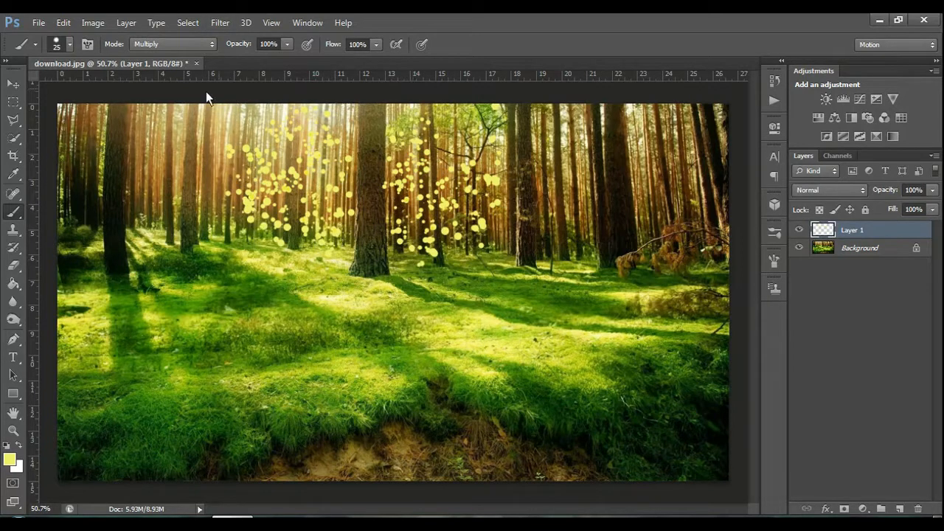
Apply a Radial Blur to the dots with amount 100, Zoom method, Good quality and the blur center in the upper middle.
left_click(226, 26)
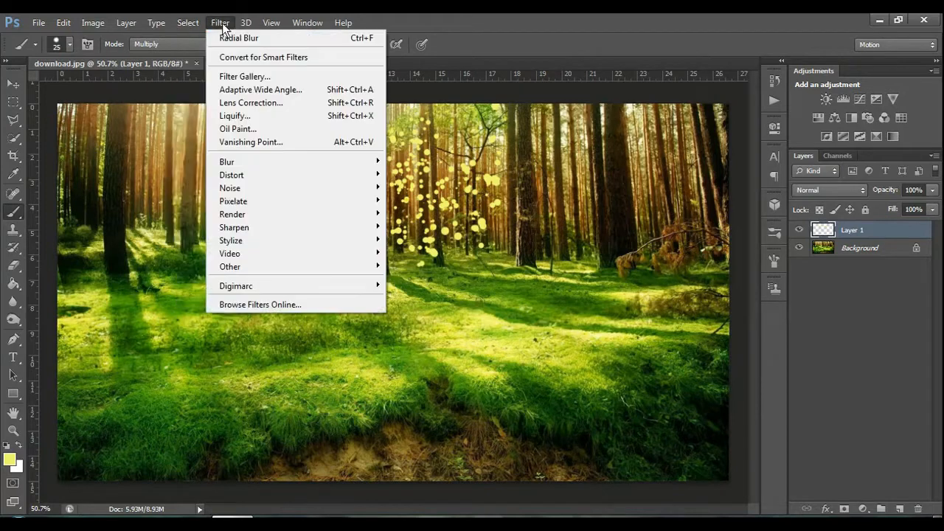
mouse_move(246, 162)
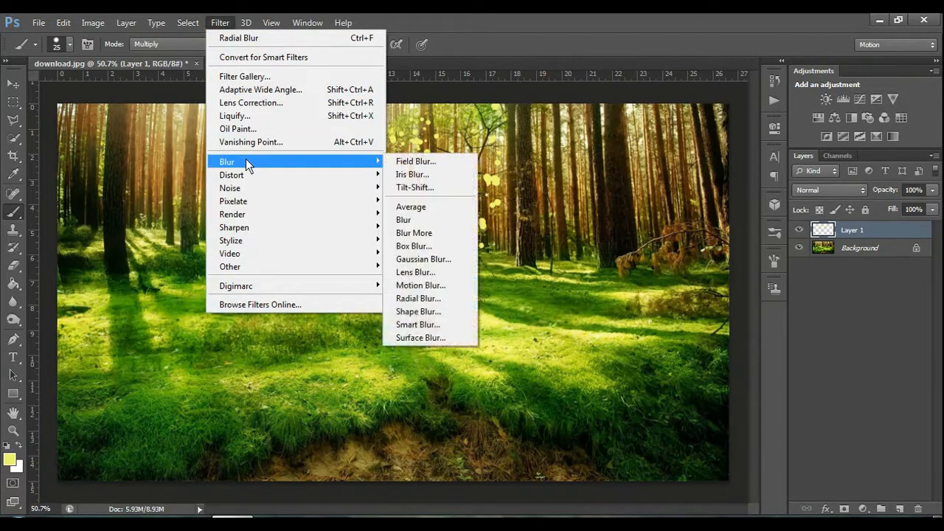
left_click(430, 302)
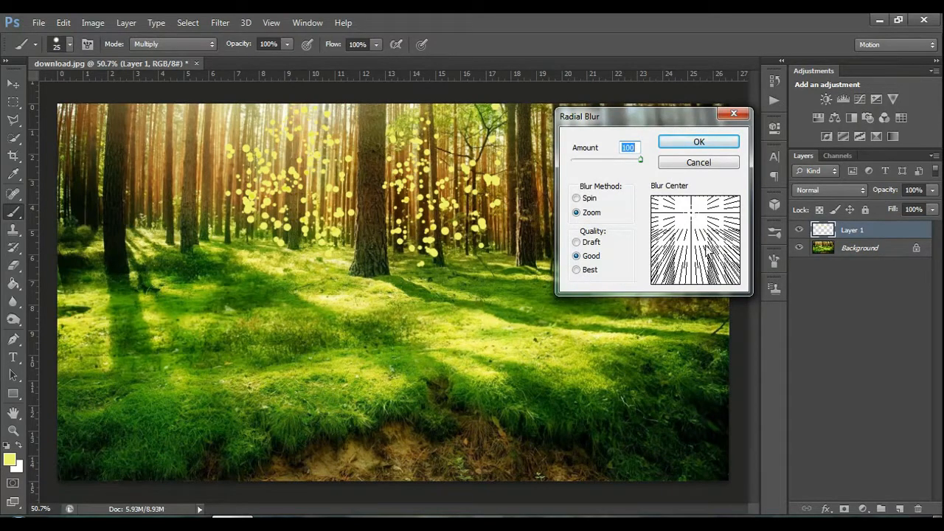
mouse_move(691, 214)
left_mouse_down()
mouse_move(708, 236)
mouse_move(682, 211)
mouse_move(694, 215)
left_mouse_up()
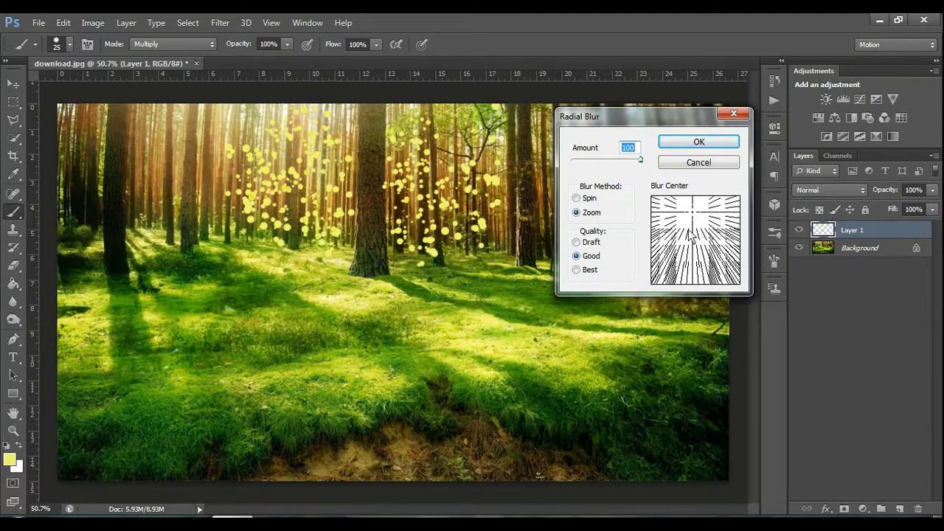
left_click(699, 143)
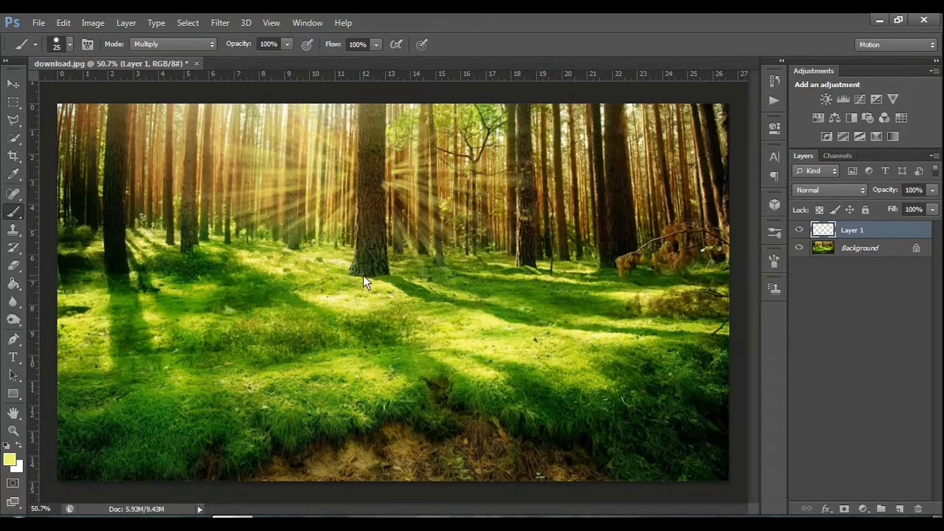
Add an Outer Glow style to the light-ray layer and set its blend mode to Vivid Light.
double_click(910, 230)
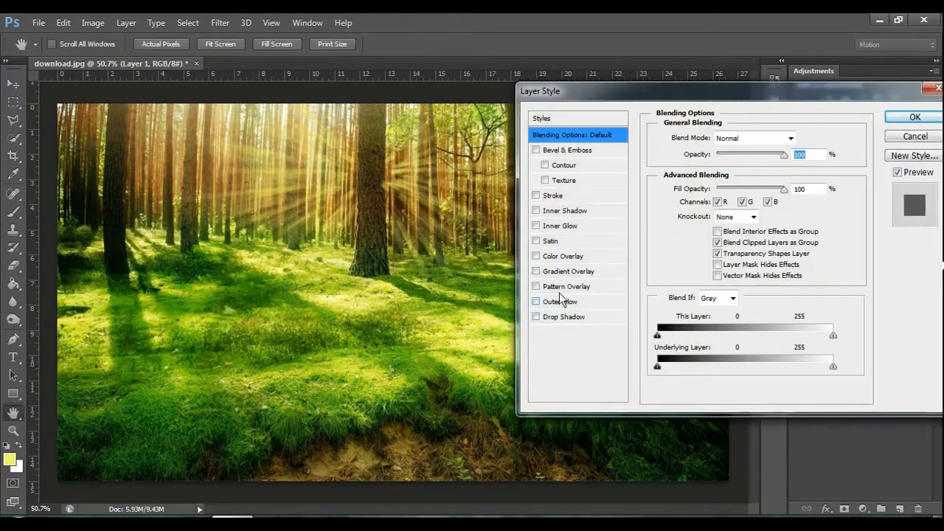
left_click(536, 302)
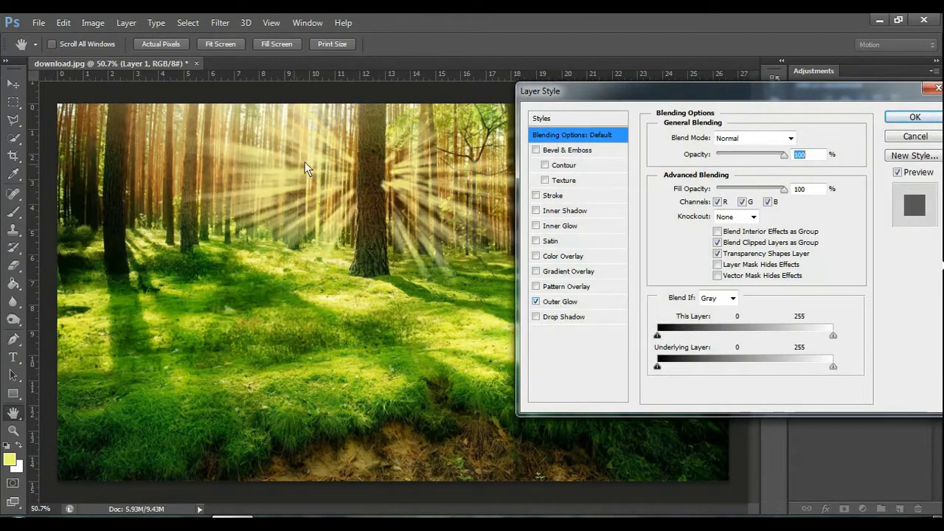
left_click(565, 302)
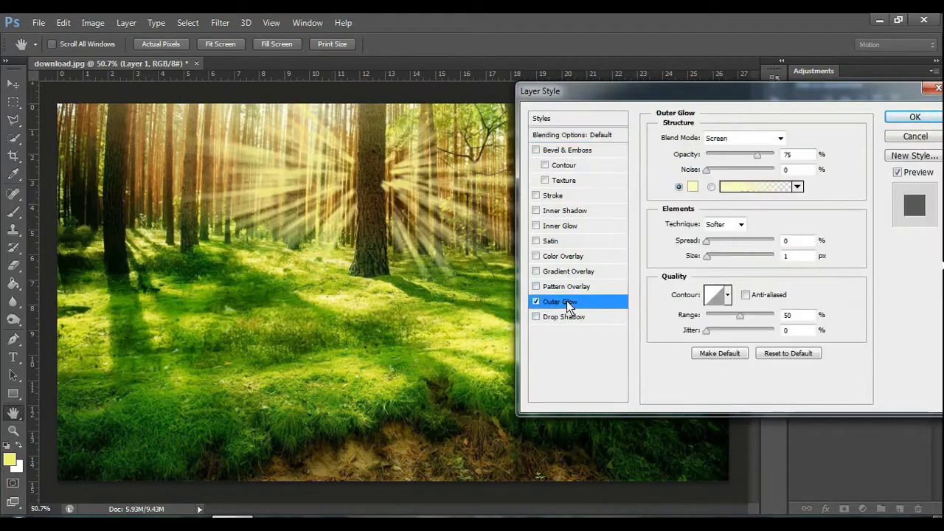
left_click(780, 138)
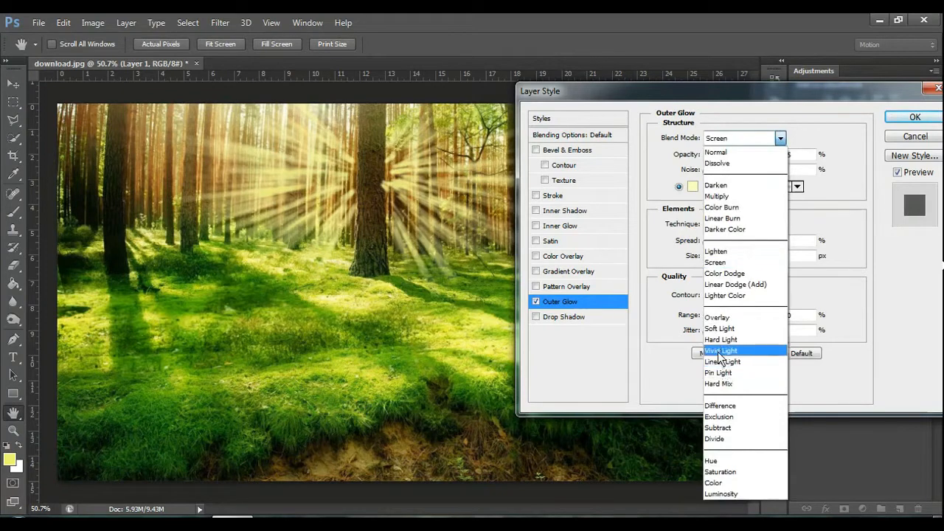
left_click(720, 352)
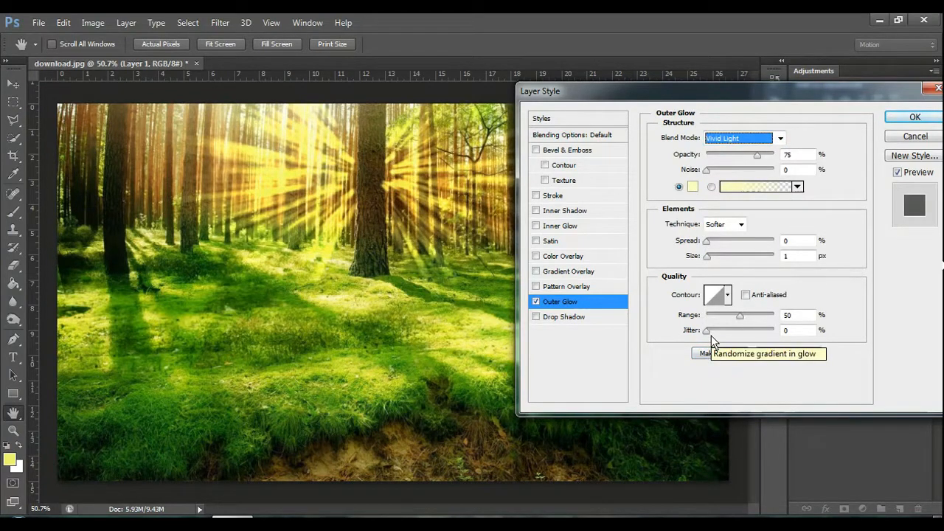
Set the Outer Glow's opacity to 88%.
double_click(788, 155)
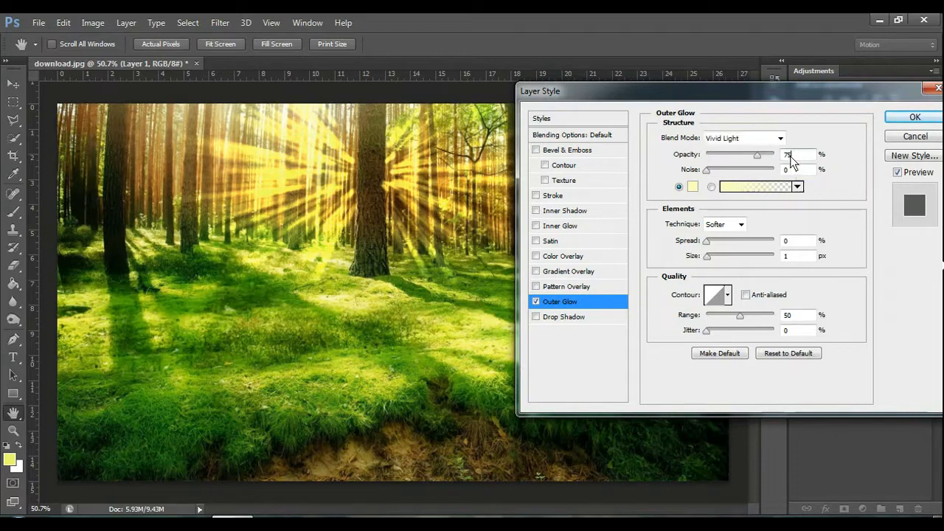
key("BackSpace")
type("85")
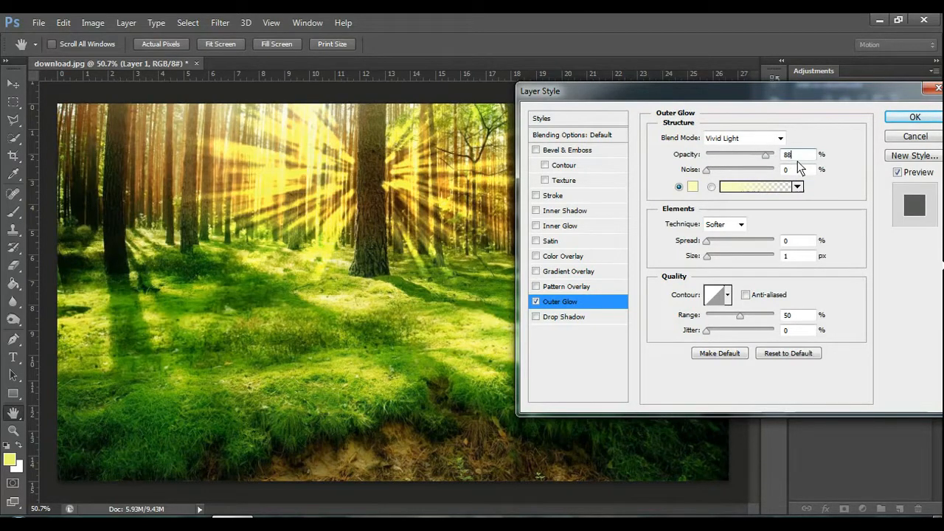
key("BackSpace")
type("6")
key("BackSpace")
type("5")
key("BackSpace")
key("BackSpace")
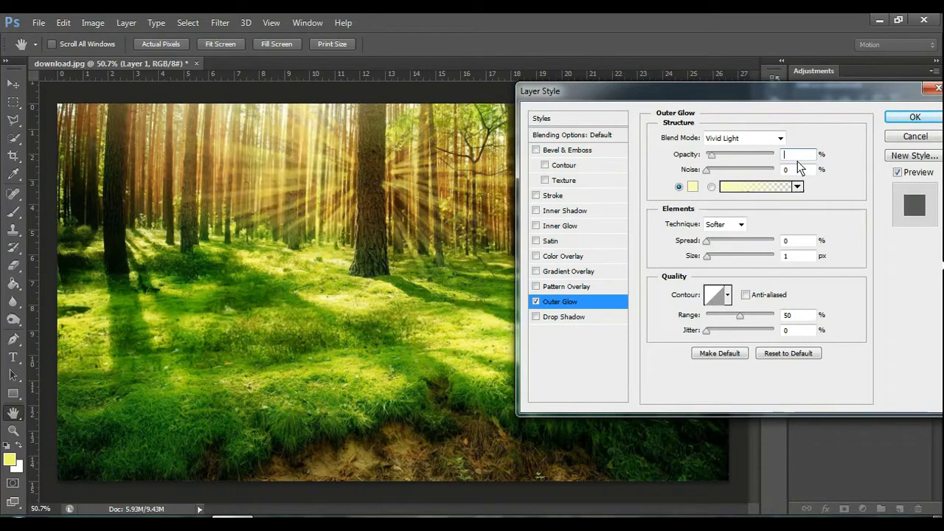
type("88")
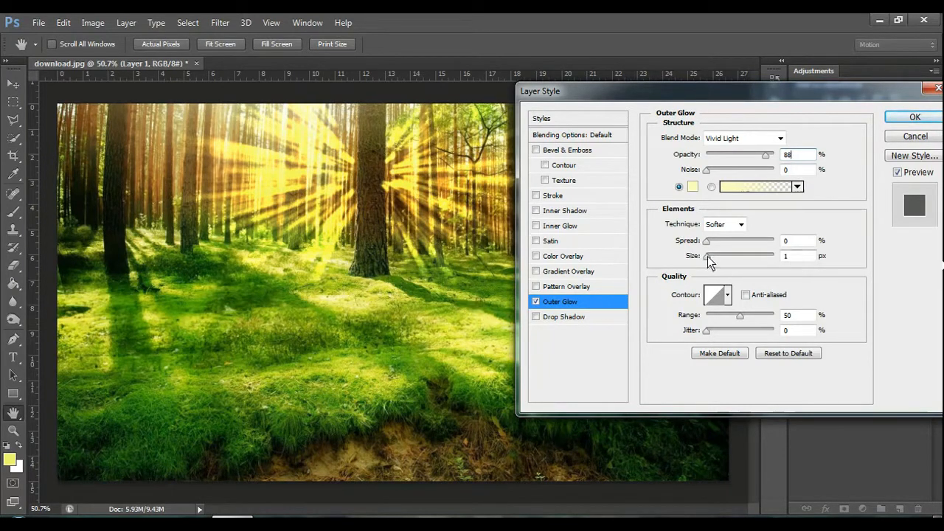
Set the Outer Glow's size to 0 px and its range to 91%, and apply the layer style.
left_click_drag(710, 256, 697, 258)
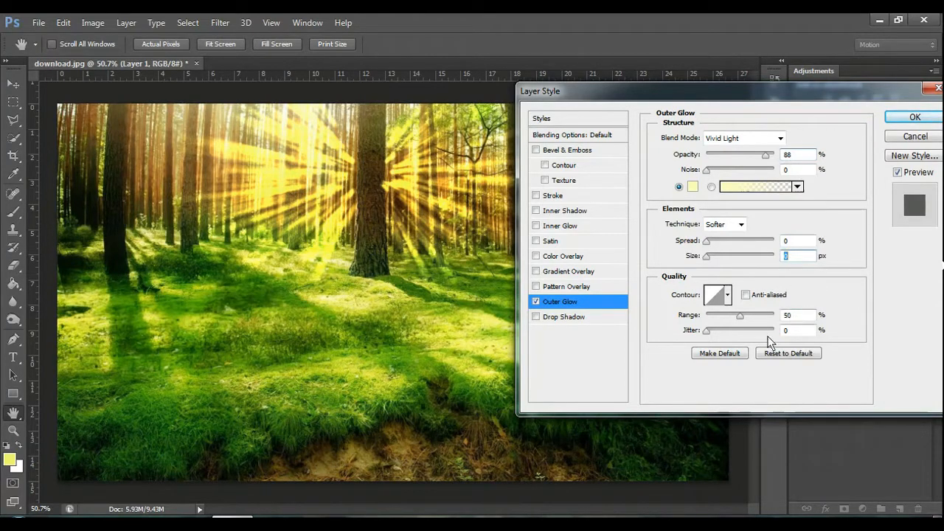
left_click_drag(739, 317, 806, 319)
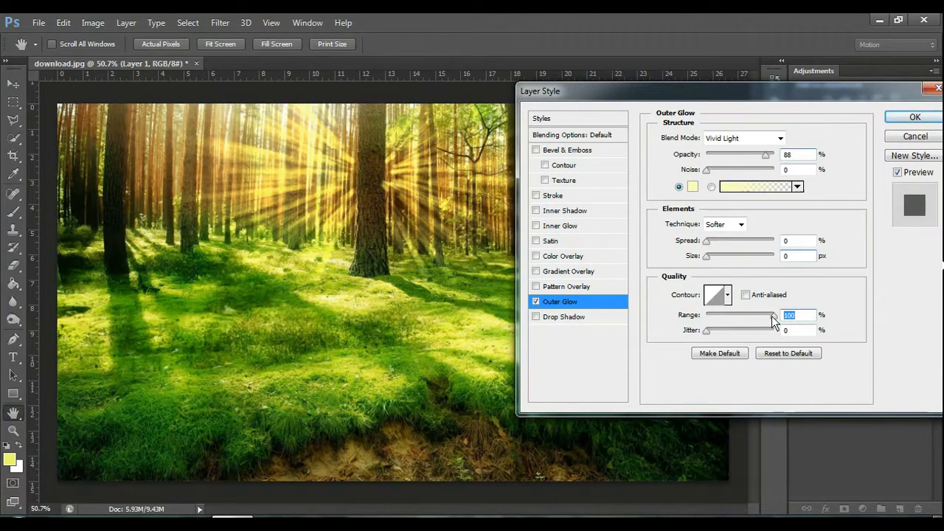
mouse_move(773, 320)
left_mouse_down()
mouse_move(708, 319)
mouse_move(786, 313)
mouse_move(759, 316)
mouse_move(769, 321)
left_mouse_up()
left_click(803, 315)
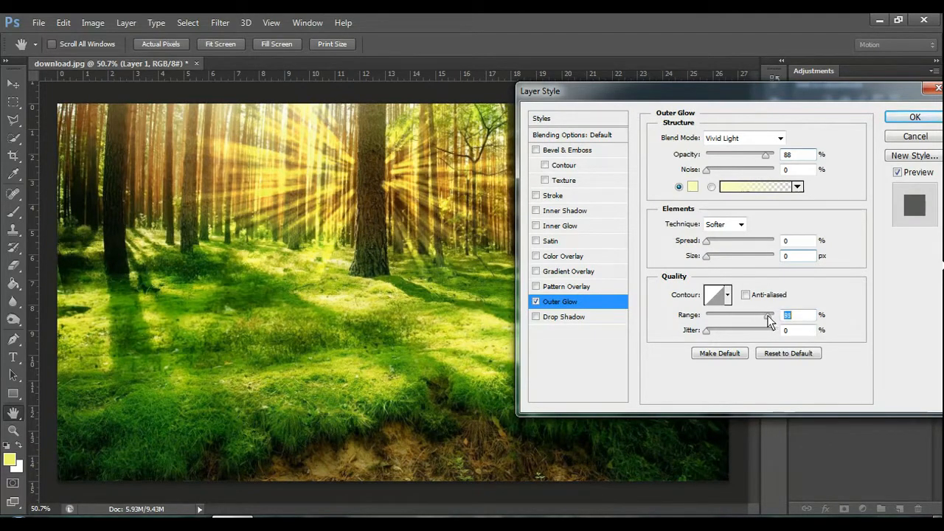
left_click(807, 317)
left_click(915, 118)
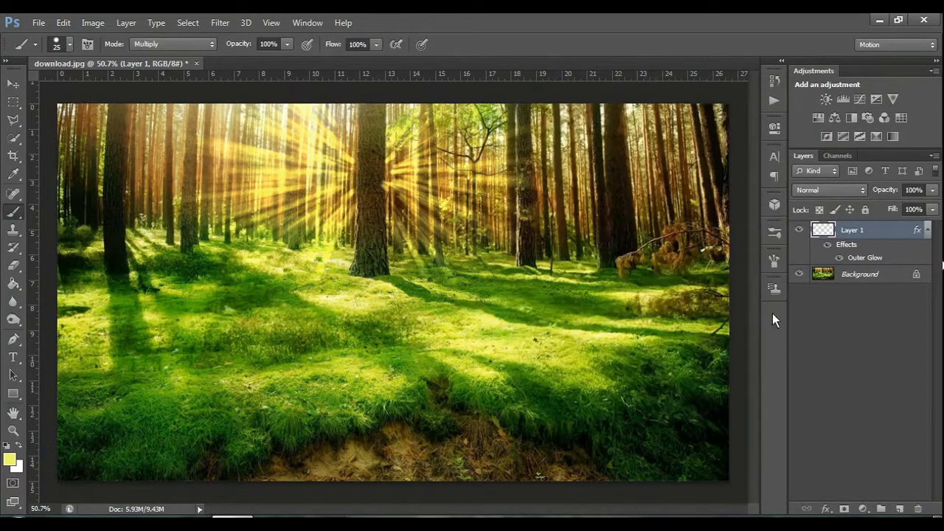
Reduce the range of Layer 1's Outer Glow slightly and apply the change.
double_click(897, 231)
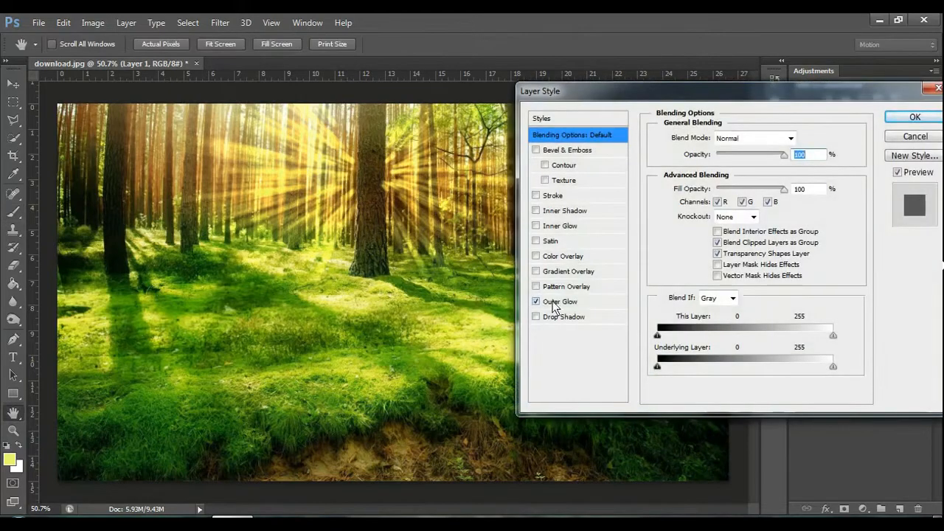
left_click(555, 303)
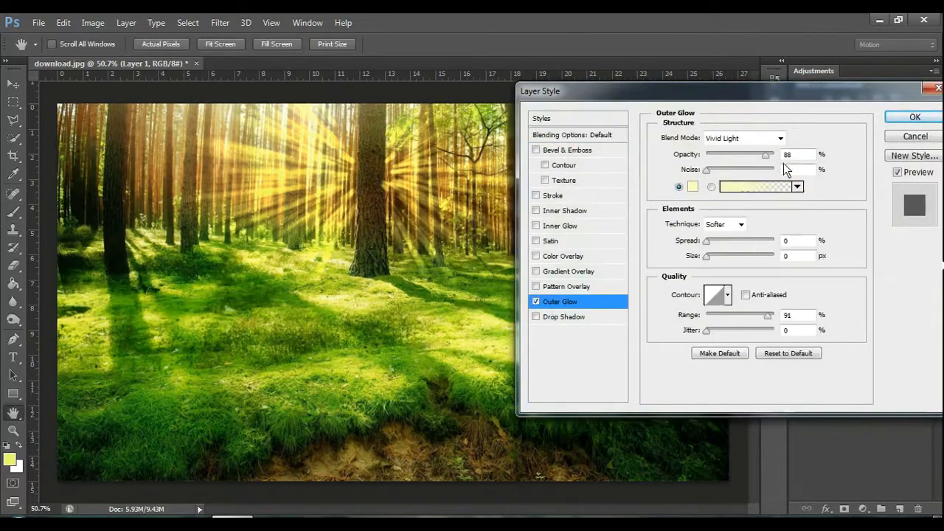
left_click_drag(767, 316, 754, 318)
left_click(914, 117)
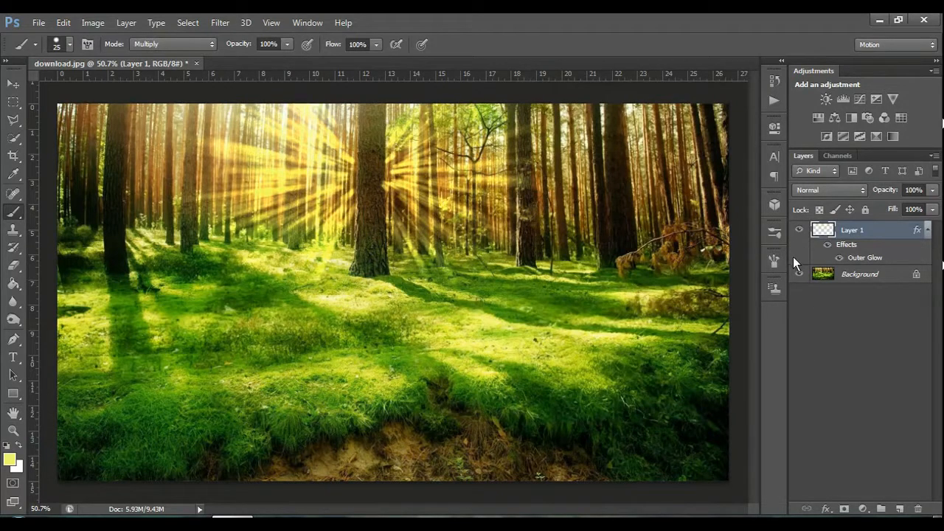
Hide and show Layer 1 repeatedly to compare the forest photo with and without the light rays.
left_click(801, 230)
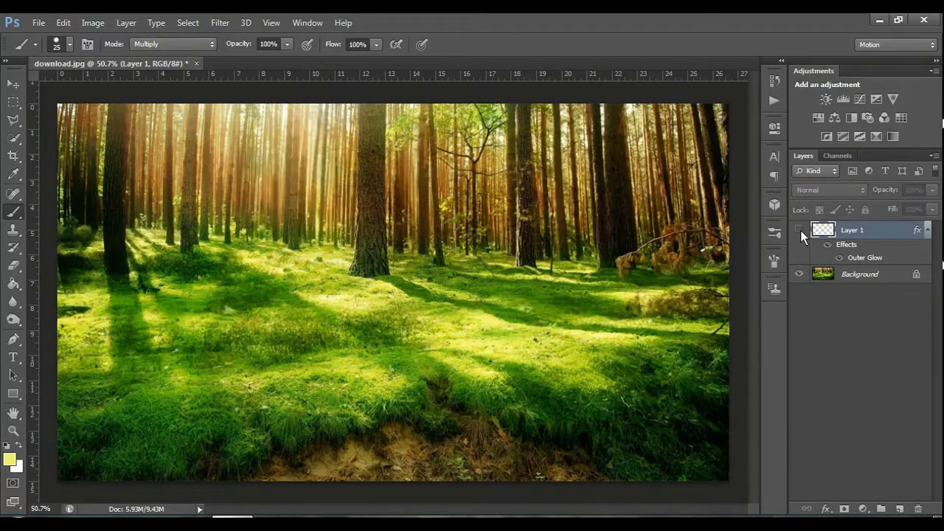
left_click(800, 230)
left_click(800, 230)
left_click(800, 231)
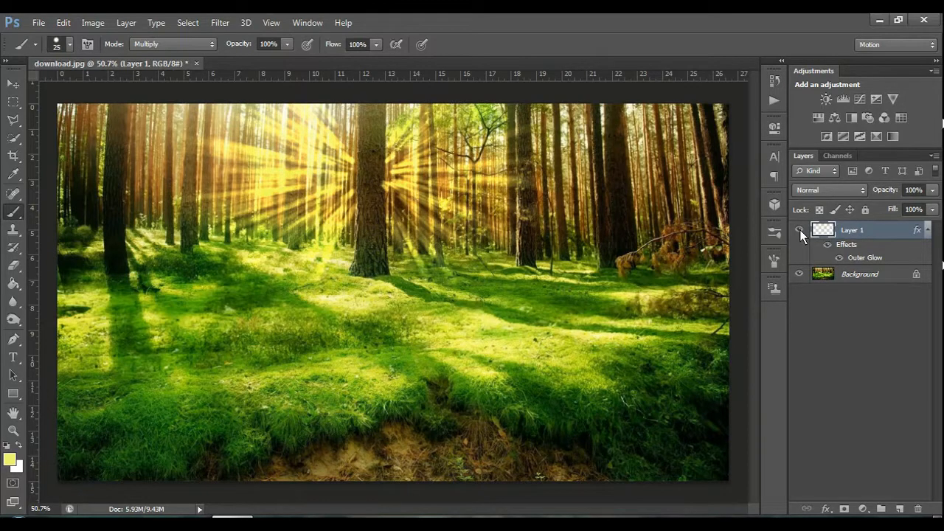
left_click(799, 230)
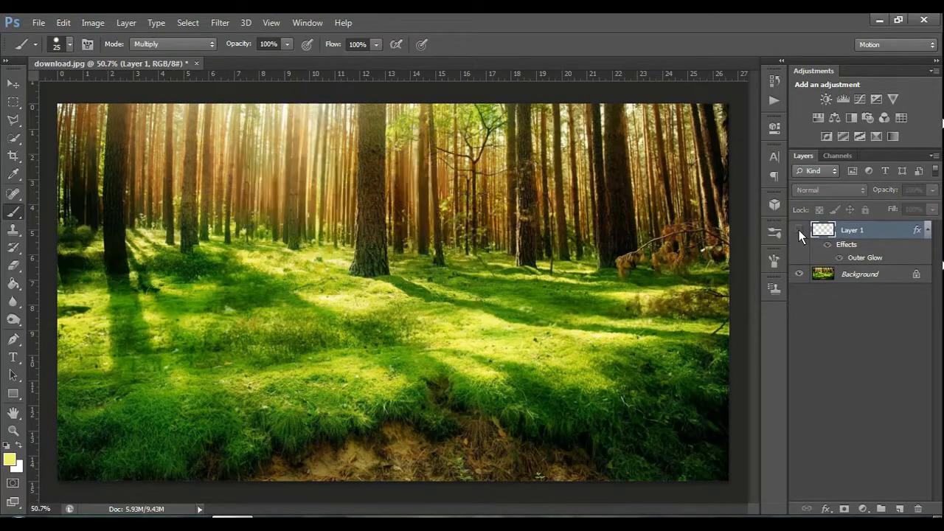
left_click(799, 230)
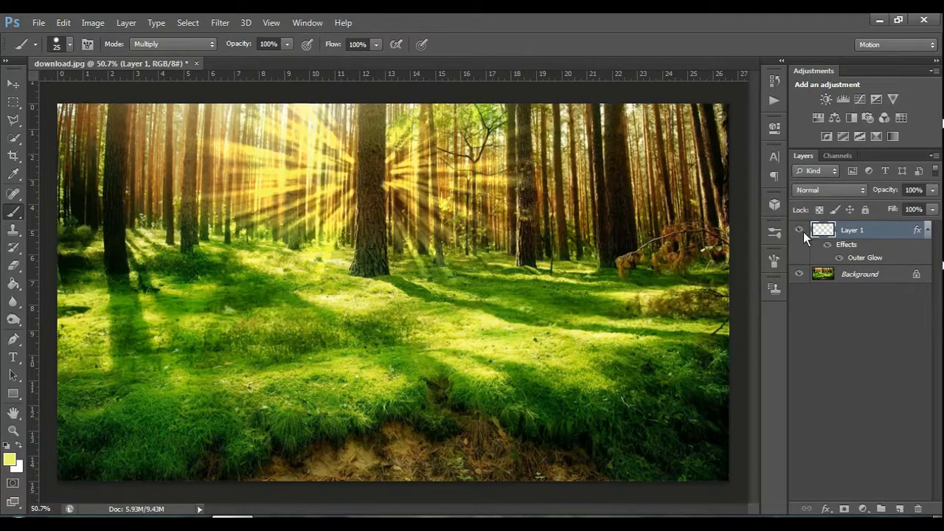